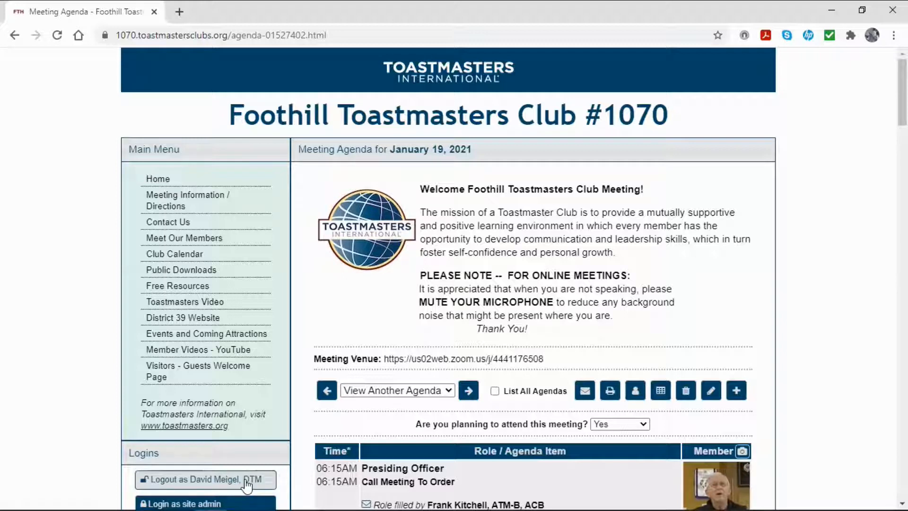
Step: Edit the January 19, 2021 meeting agenda, replacing the This Week's Theme item's description with "MUSIC FEEDS THE SOUL" in quotation marks
scroll(240, 483, "down", 1)
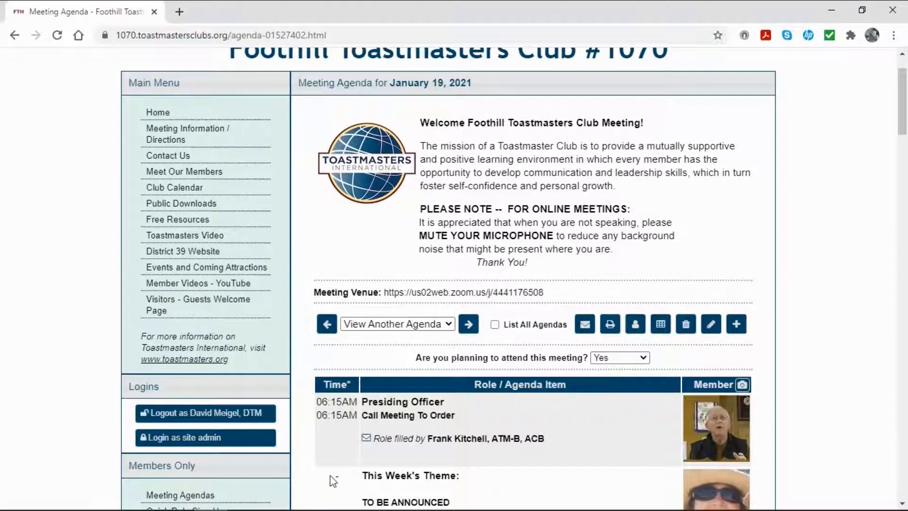
scroll(806, 443, "down", 1)
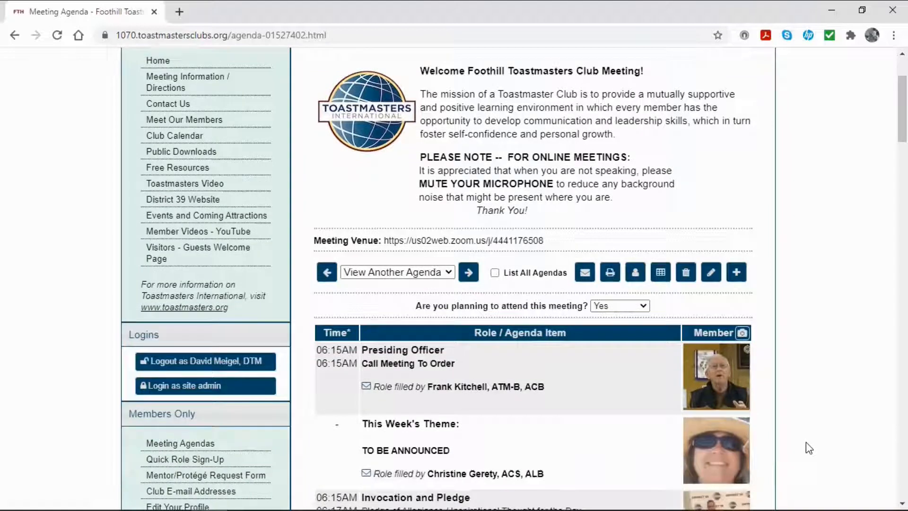
scroll(806, 442, "down", 1)
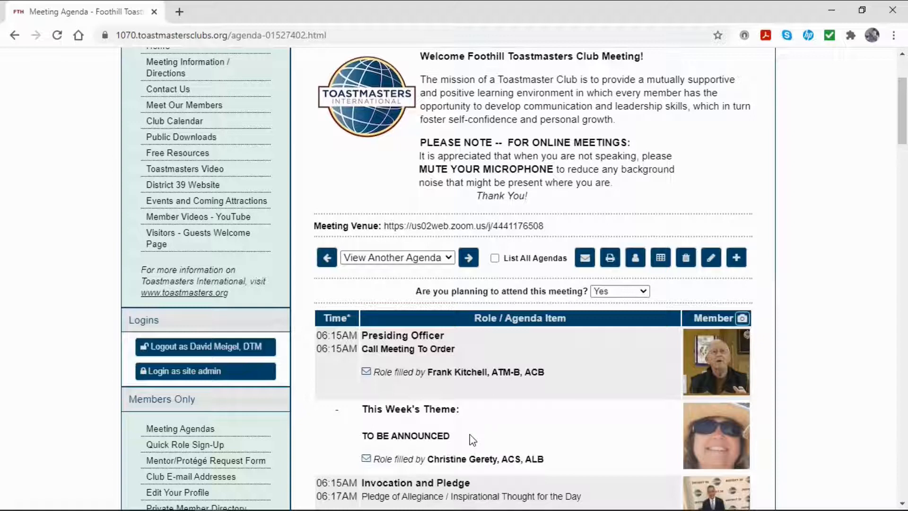
left_click(709, 259)
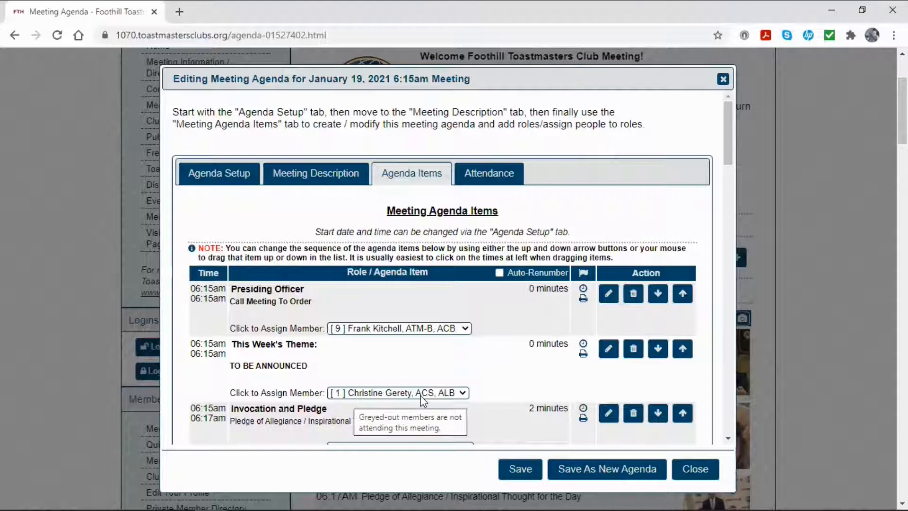
left_click(609, 352)
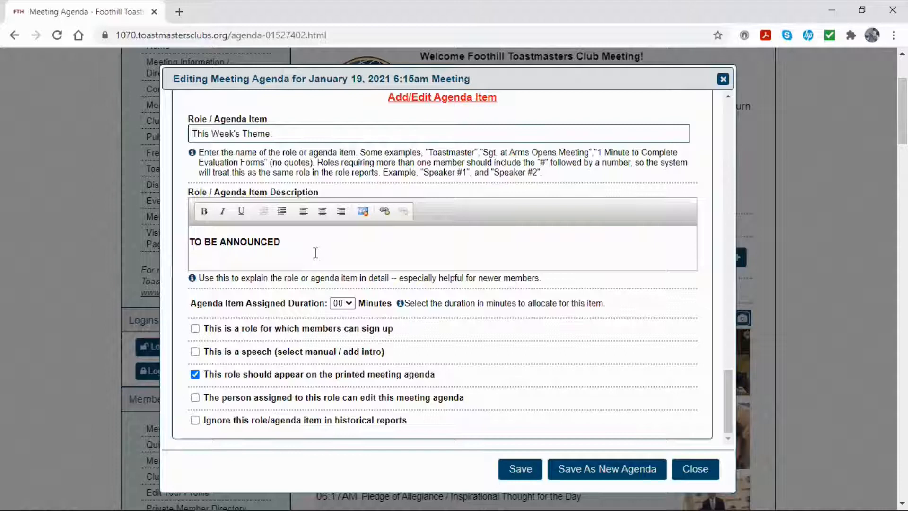
left_click(287, 242)
type("\"")
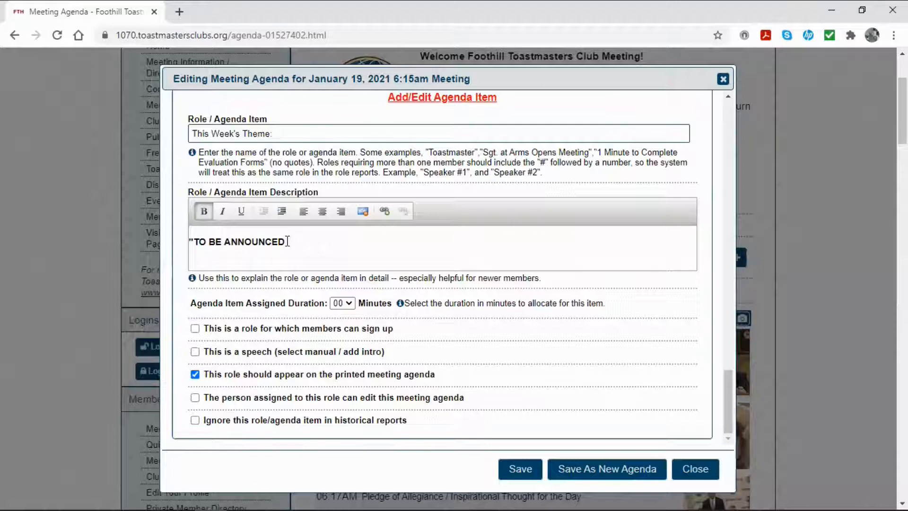
type("MUSIC FEED")
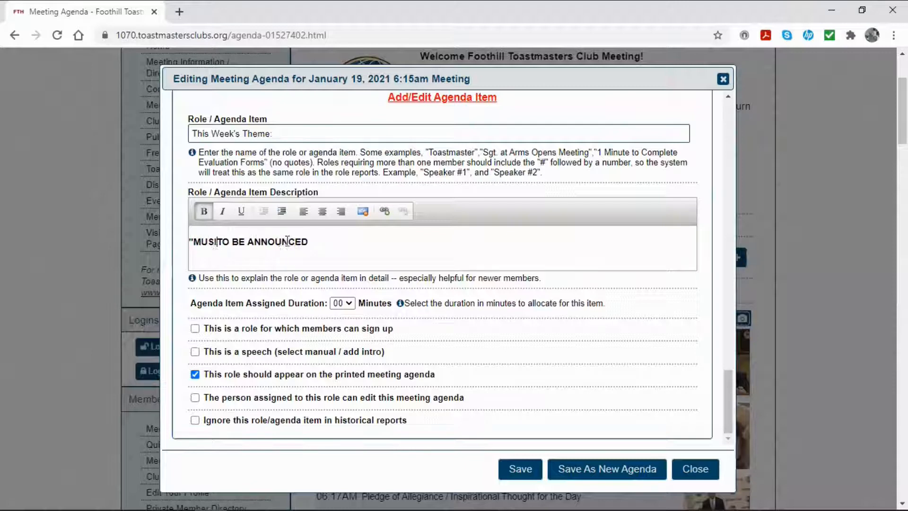
key("BackSpace")
type("S THE SOU")
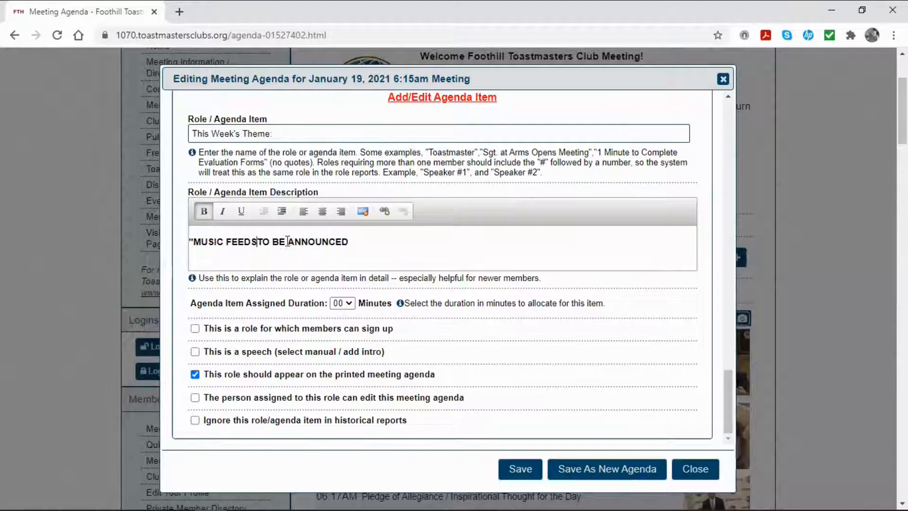
type("L")
key("Delete")
key("Delete")
key("Delete")
key("Delete")
key("Delete")
key("Delete")
key("Delete")
key("Delete")
key("Delete")
key("Delete")
key("Delete")
key("Delete")
key("Delete")
key("Delete")
key("Delete")
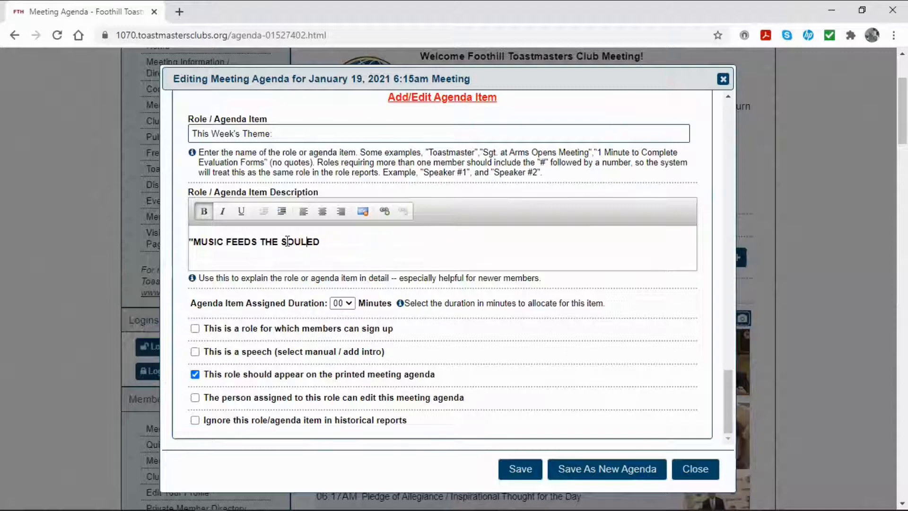
type("\"")
Step: Save the meeting agenda with the new theme and close the agenda editor
left_click(514, 473)
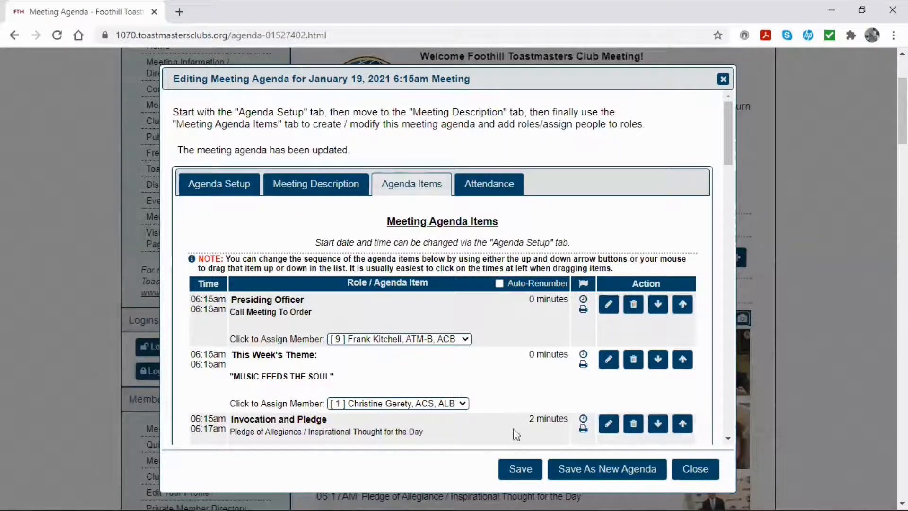
left_click(522, 475)
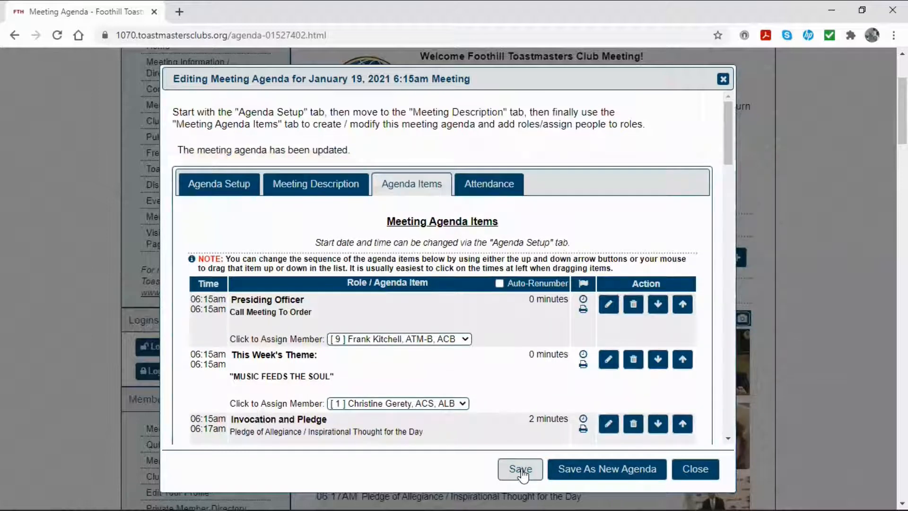
left_click(684, 471)
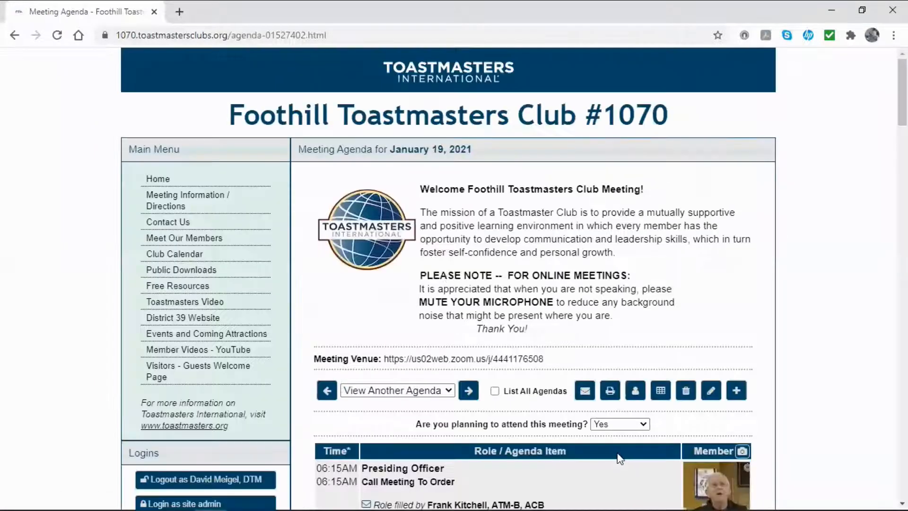
Step: Check the This Week's Theme entry and the Grammarian - Word of the Day item on the published agenda page
scroll(619, 457, "down", 4)
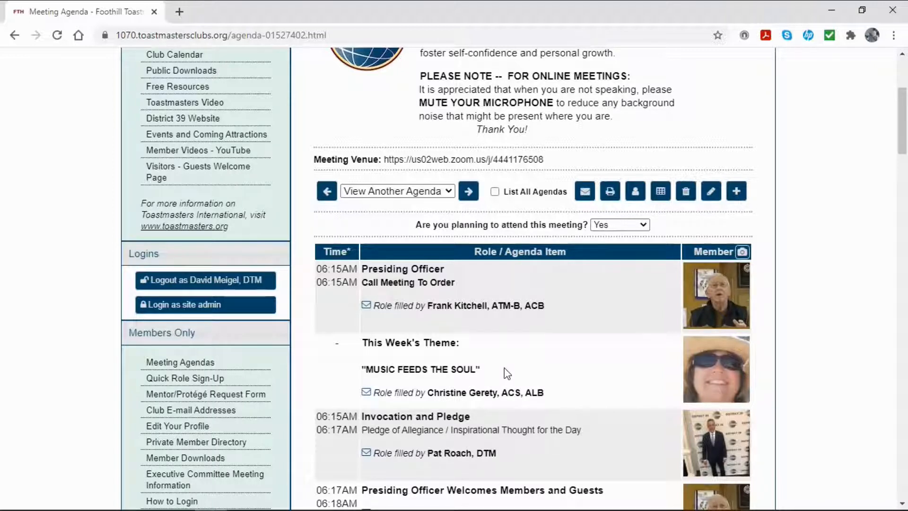
scroll(578, 368, "down", 6)
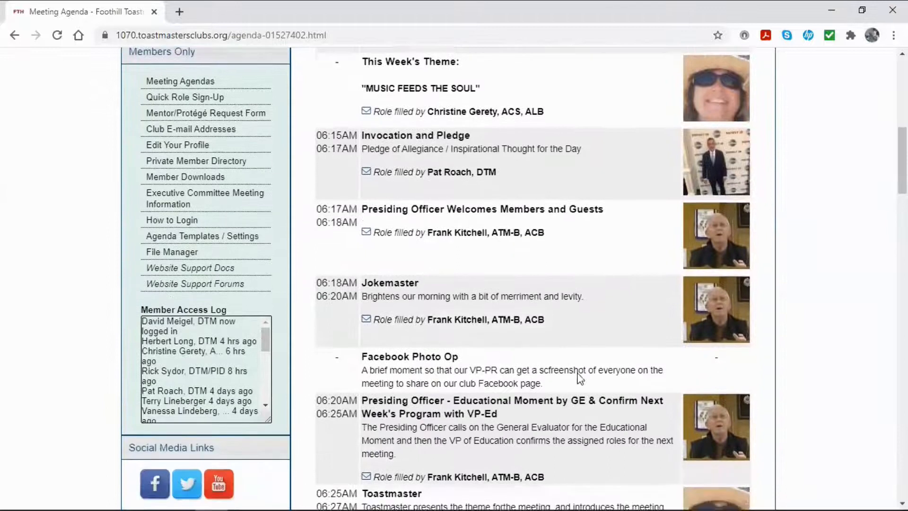
scroll(580, 370, "down", 9)
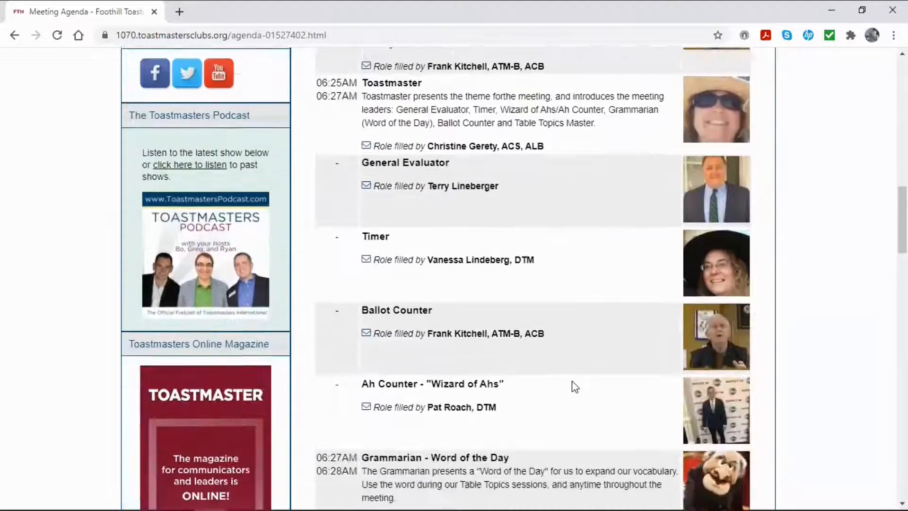
scroll(574, 386, "down", 2)
scroll(514, 388, "down", 2)
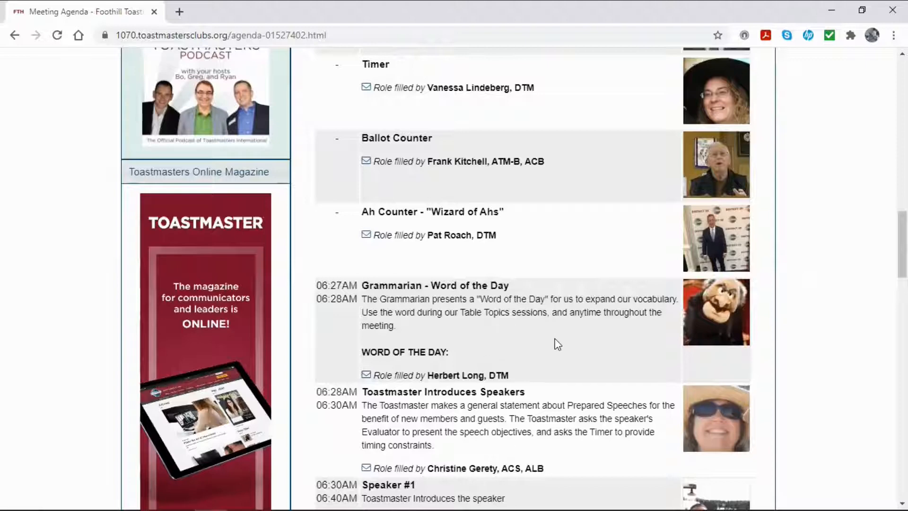
scroll(559, 346, "up", 12)
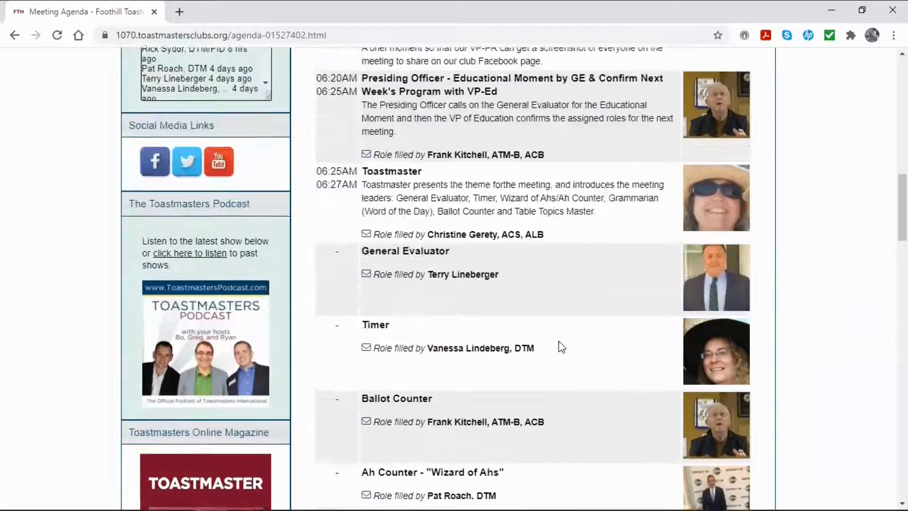
scroll(563, 342, "up", 8)
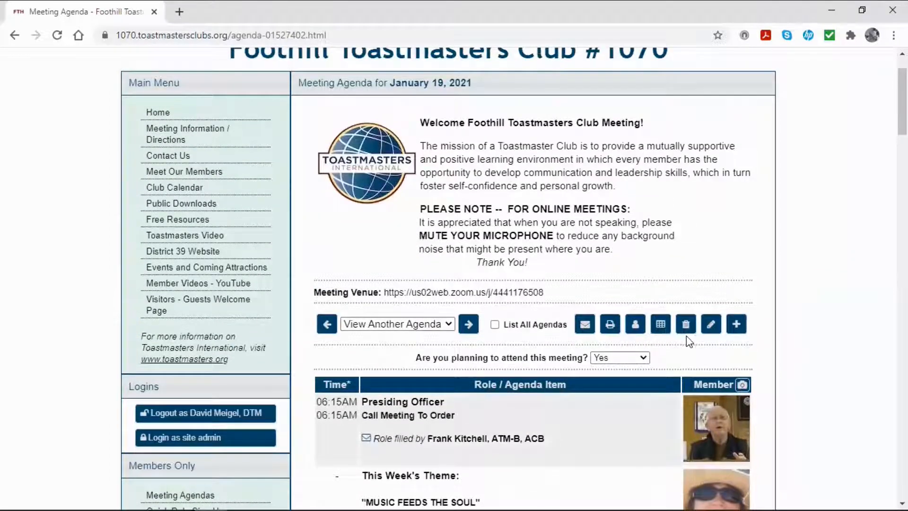
Step: Reopen the agenda for editing, add "MELODY" in quotation marks after WORD OF THE DAY in the Grammarian item's description, and save
left_click(711, 324)
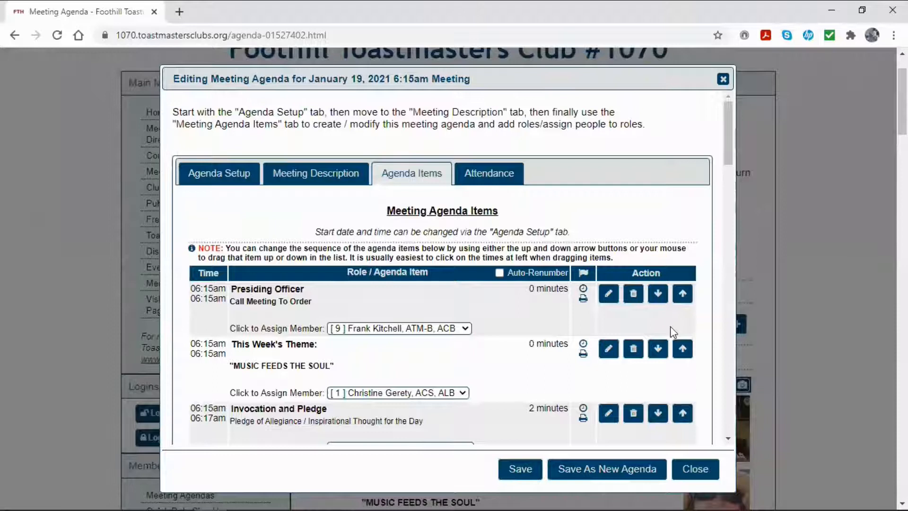
left_click_drag(731, 161, 722, 277)
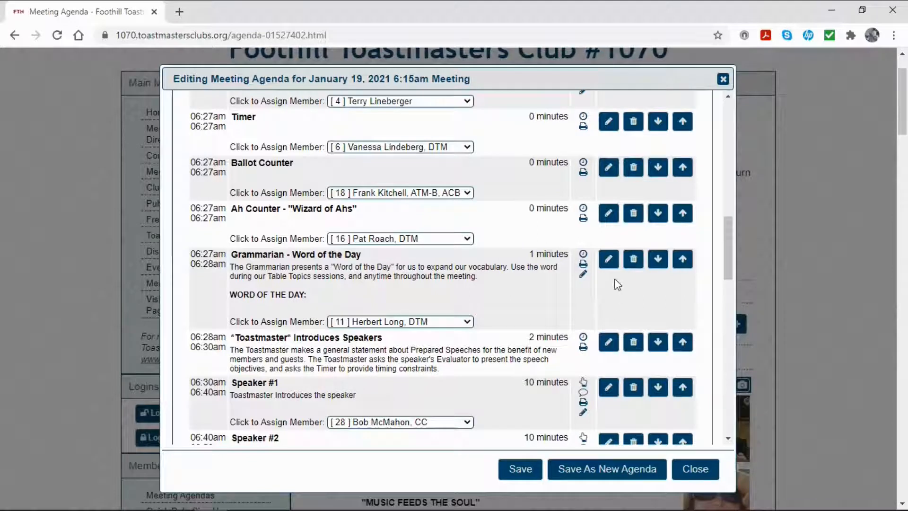
left_click(609, 263)
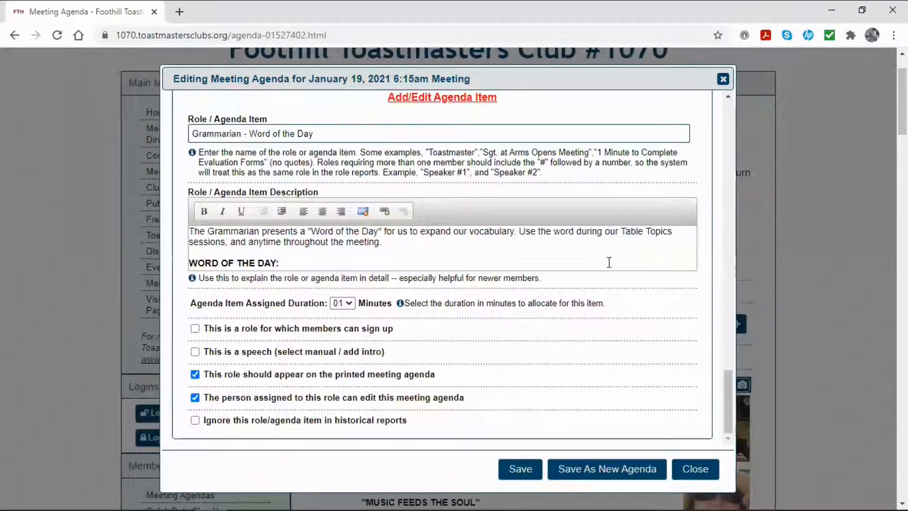
left_click(316, 259)
type("\"")
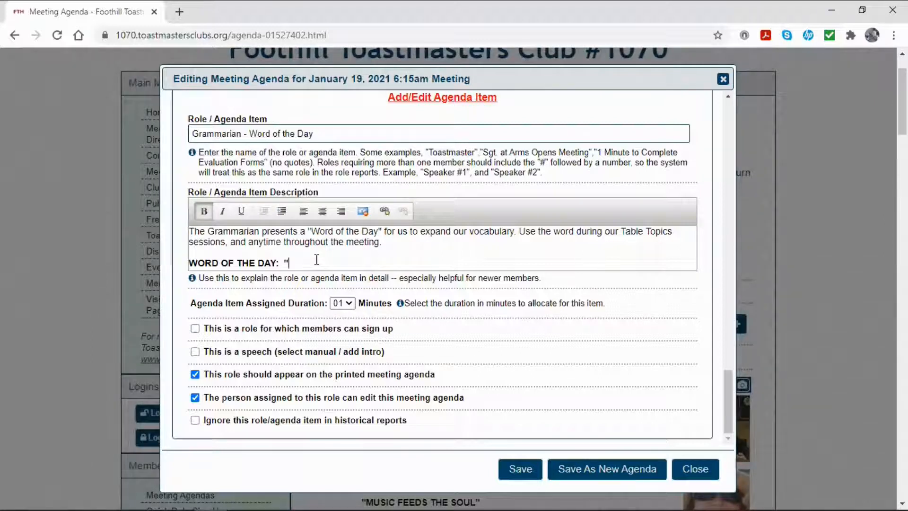
type("MELODY\"")
left_click(509, 463)
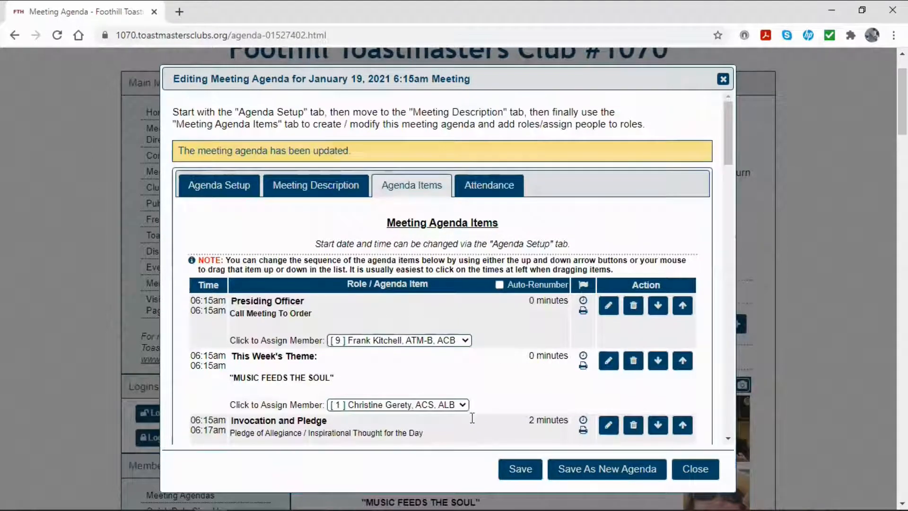
Step: Check the Grammarian - Word of the Day entry in the agenda items list, then save the agenda again and close the editor
scroll(524, 402, "down", 15)
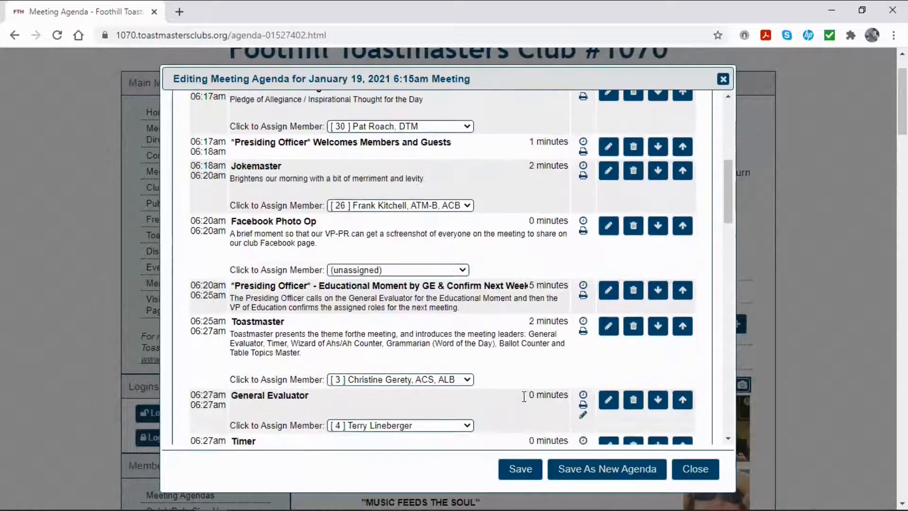
scroll(520, 404, "down", 6)
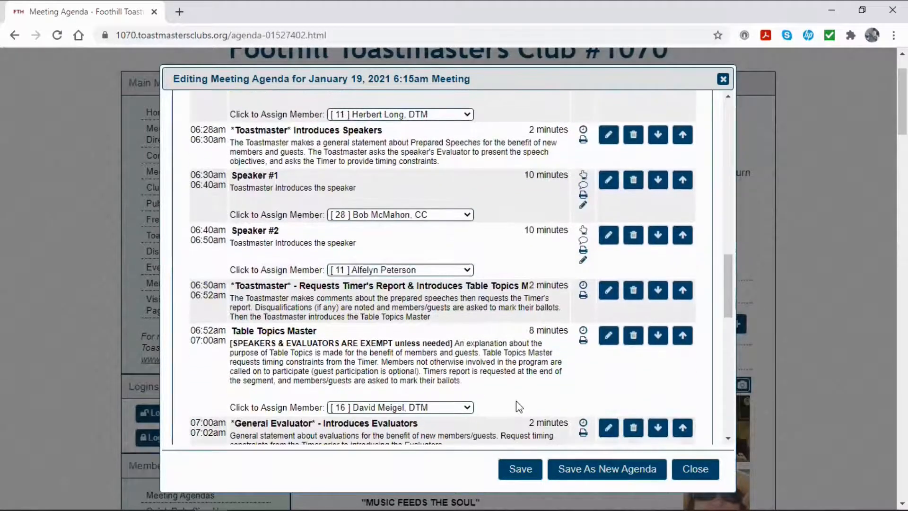
scroll(518, 401, "down", 3)
scroll(510, 401, "up", 5)
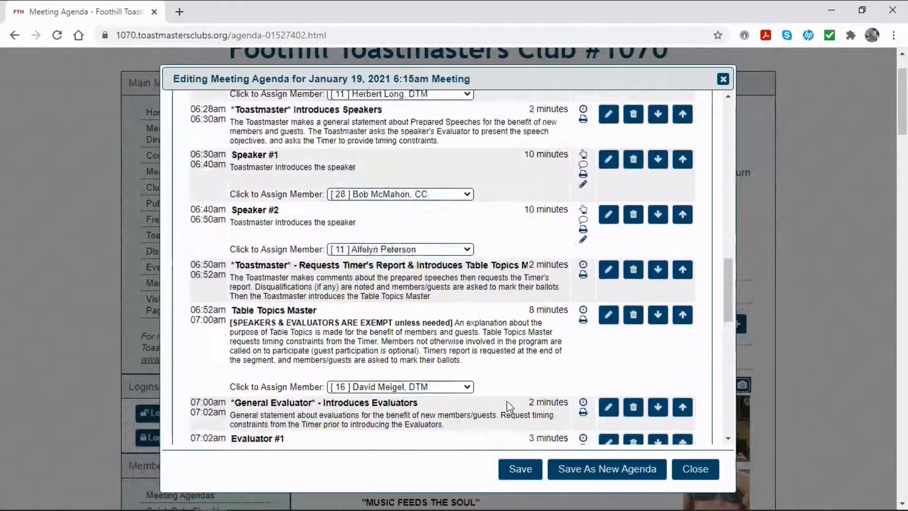
scroll(509, 407, "up", 2)
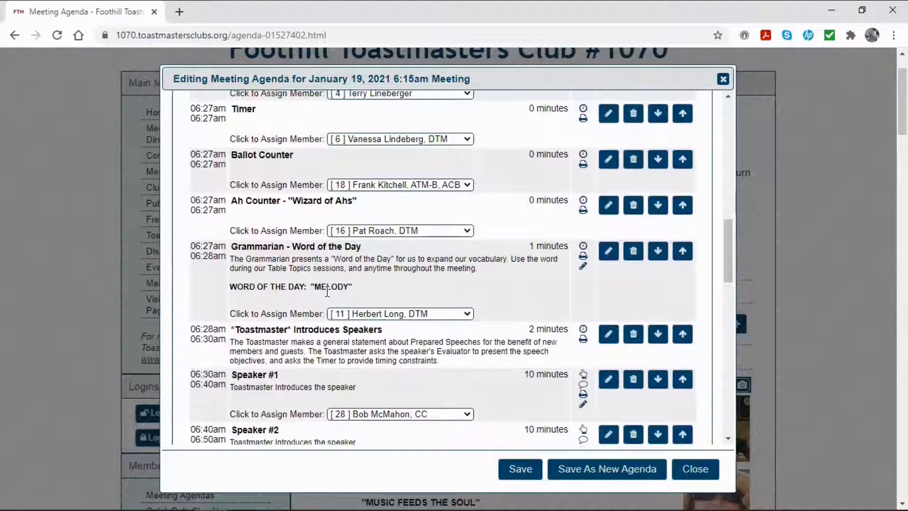
left_click(520, 473)
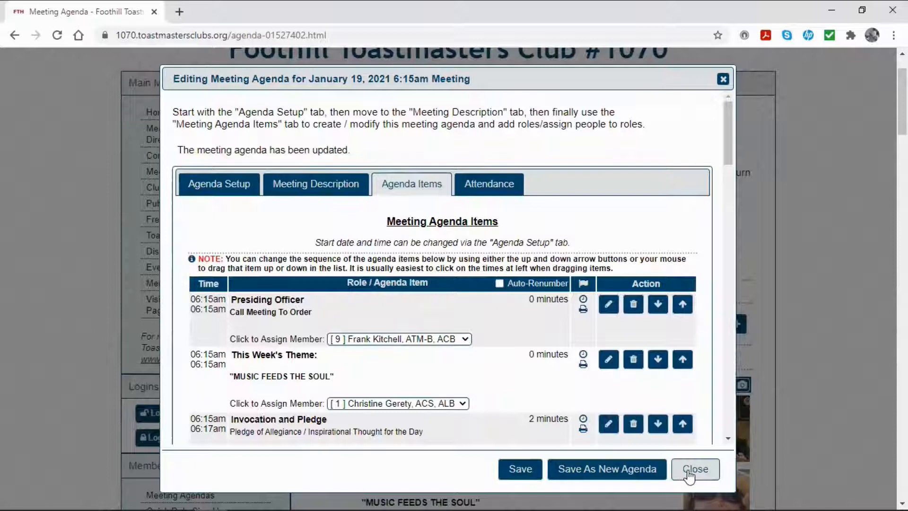
left_click(690, 472)
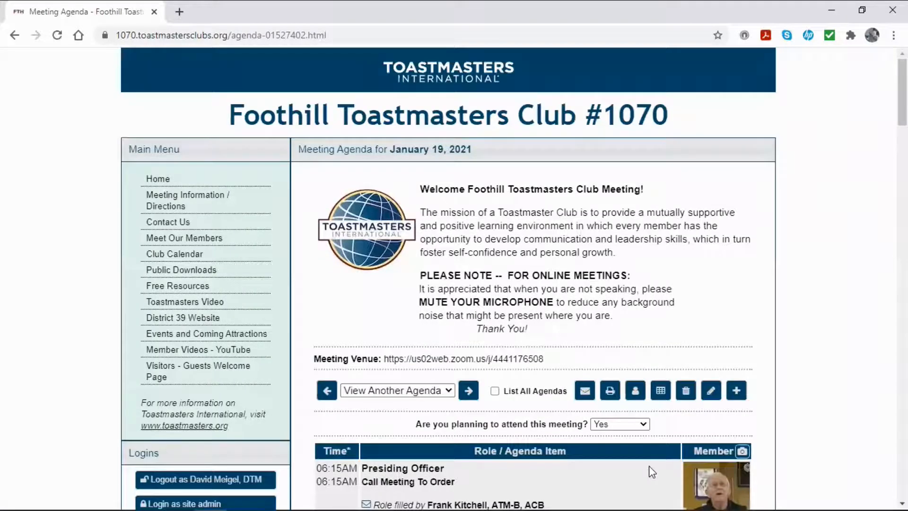
Step: Examine the theme and the Grammarian's Word of the Day entry on the published agenda page and return to the page's beginning
scroll(643, 467, "down", 14)
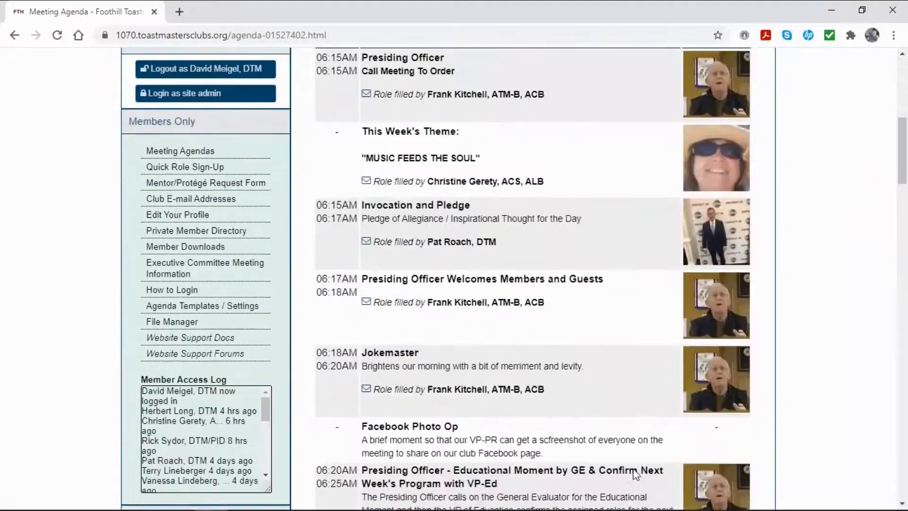
scroll(629, 469, "down", 5)
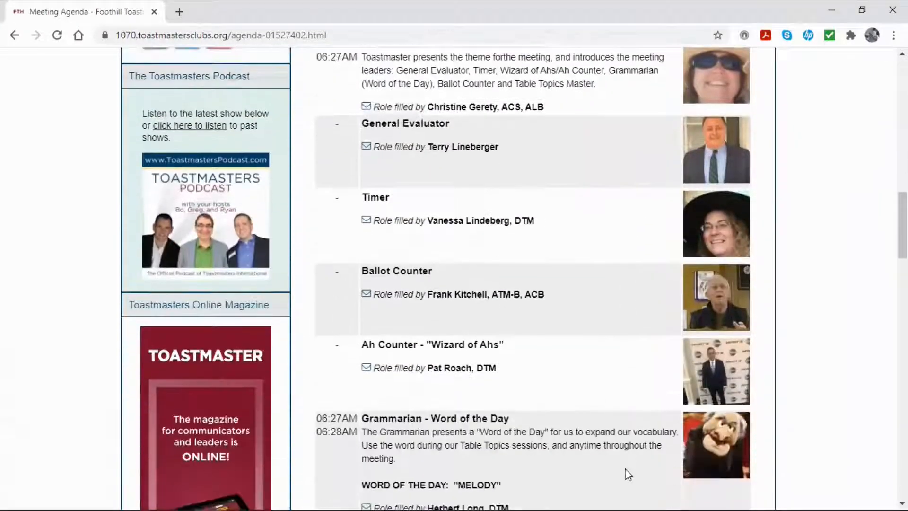
scroll(531, 462, "down", 1)
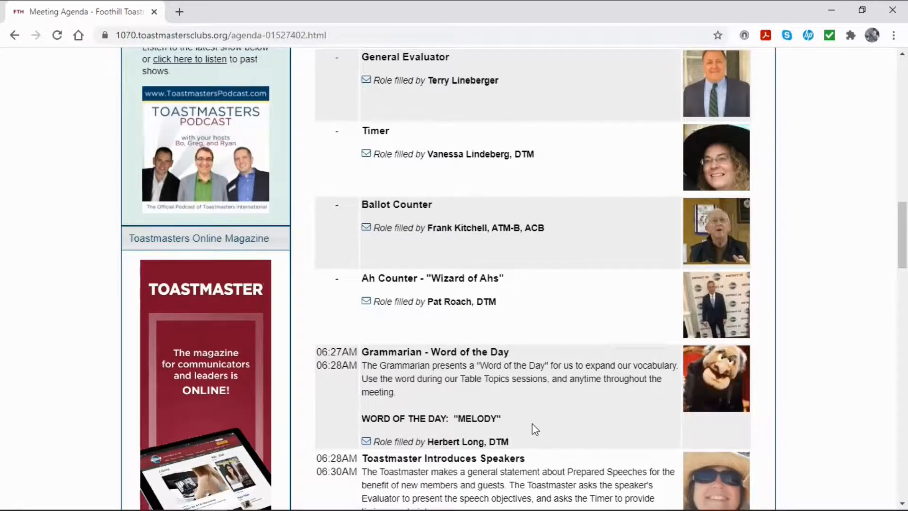
scroll(532, 424, "up", 20)
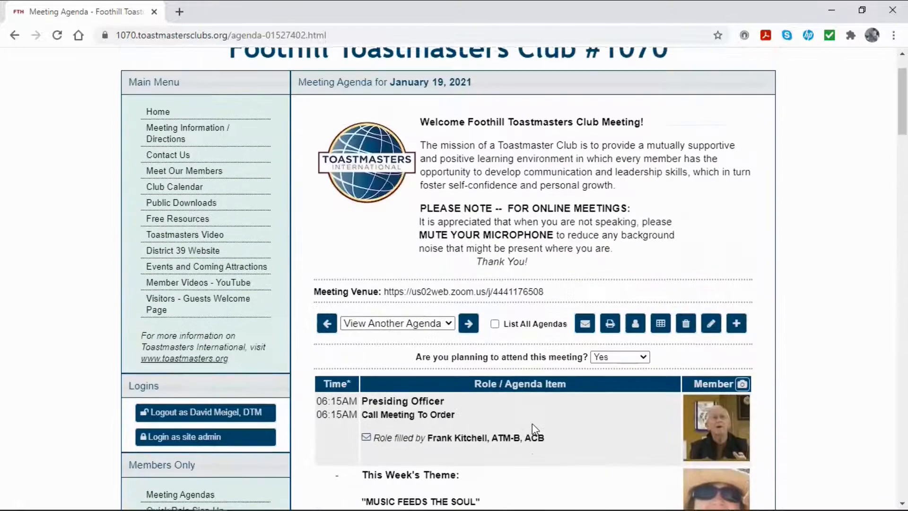
scroll(532, 424, "up", 2)
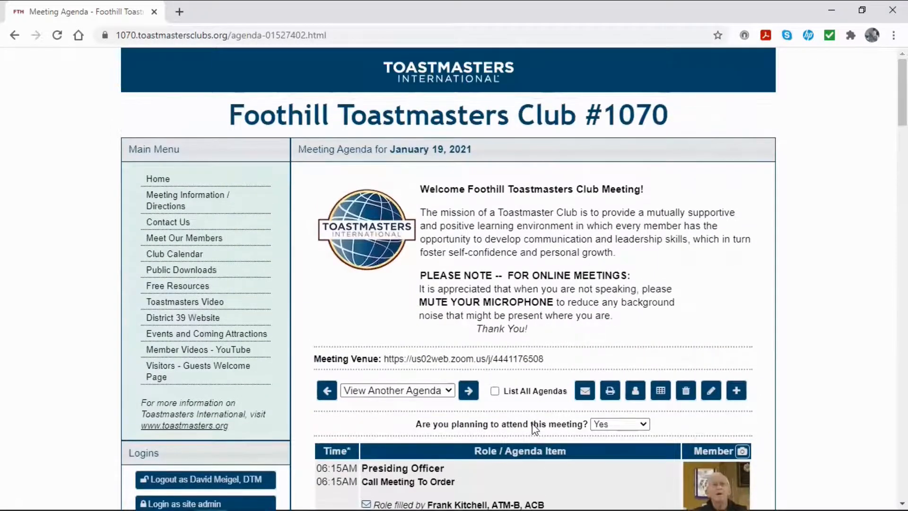